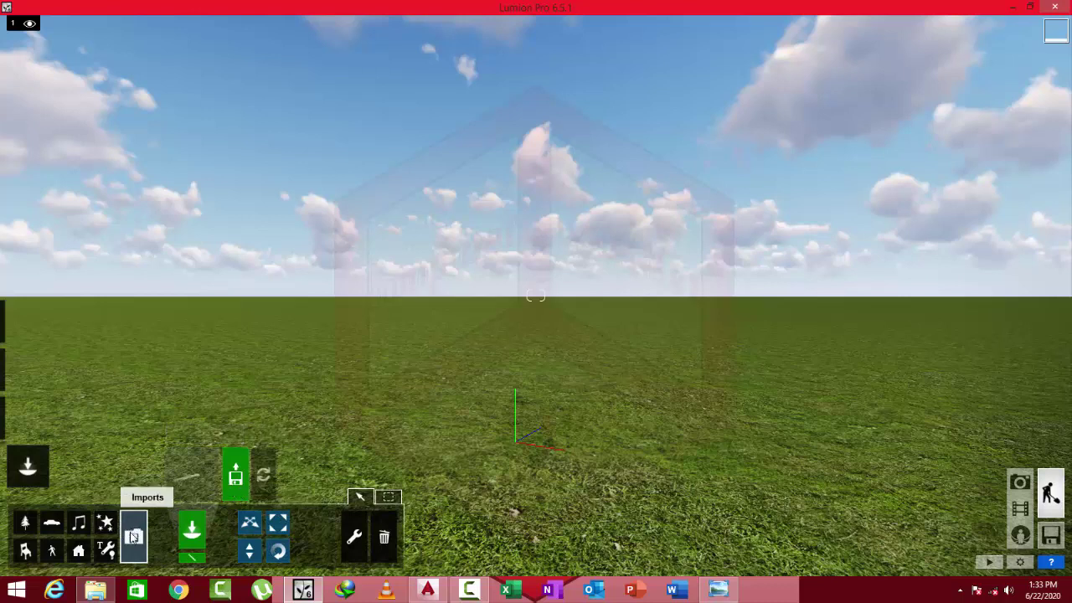
# - Start importing Drawing 6 as a new model, then dismiss the naming prompt
pyautogui.click(243, 473)
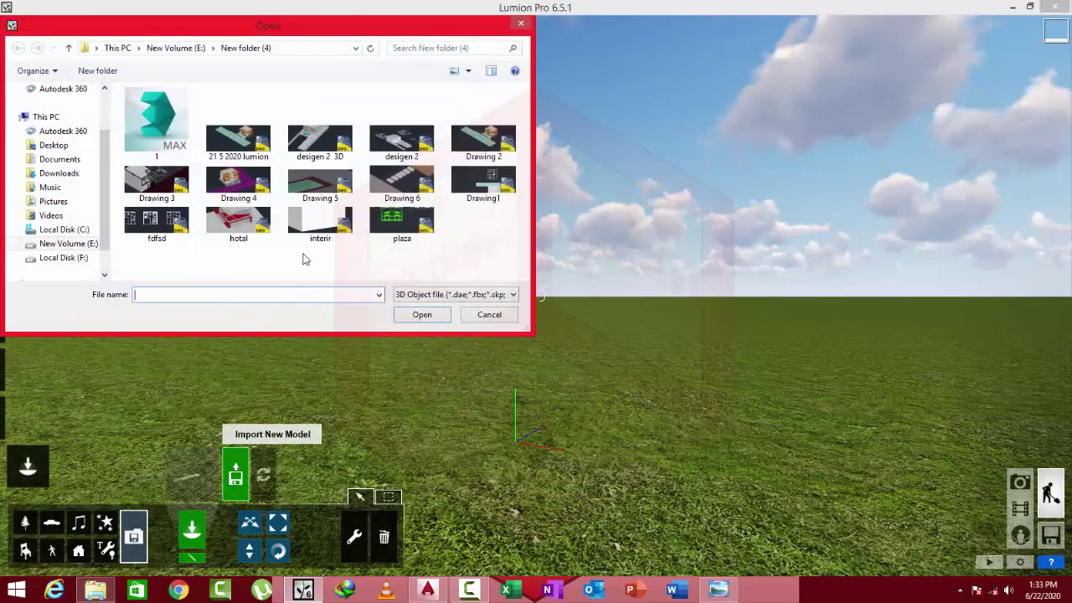
pyautogui.doubleClick(398, 186)
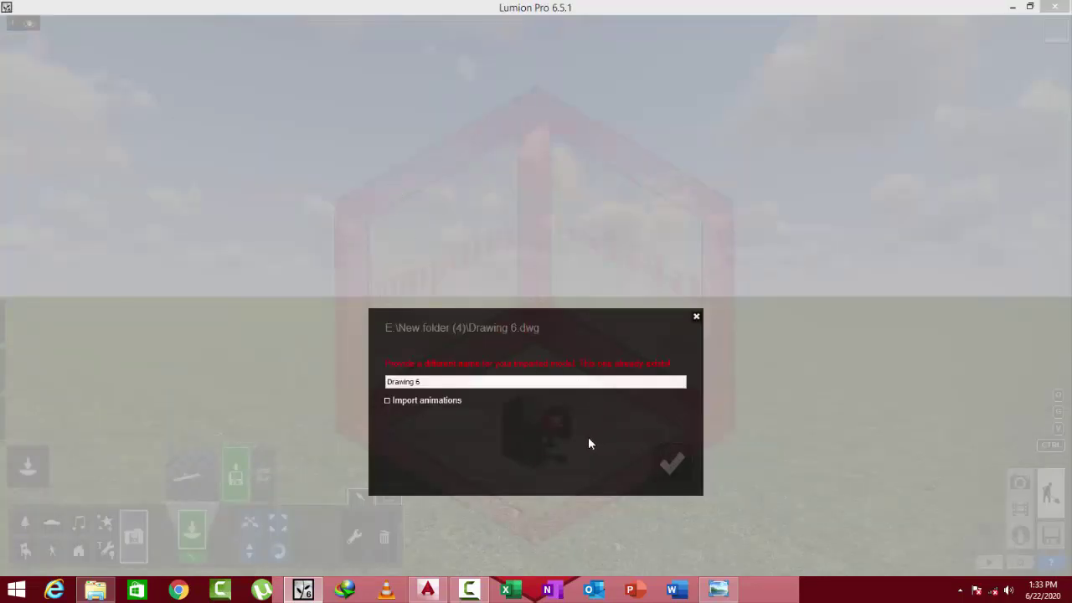
pyautogui.click(697, 318)
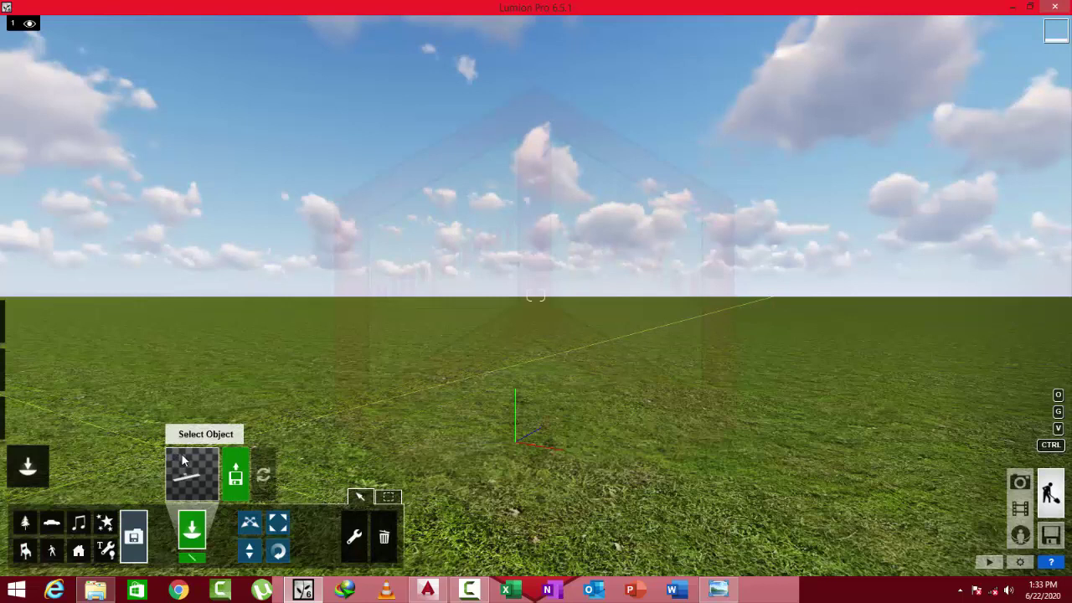
# - Delete the first model from the Import Library, leaving seven, and close it
pyautogui.click(183, 459)
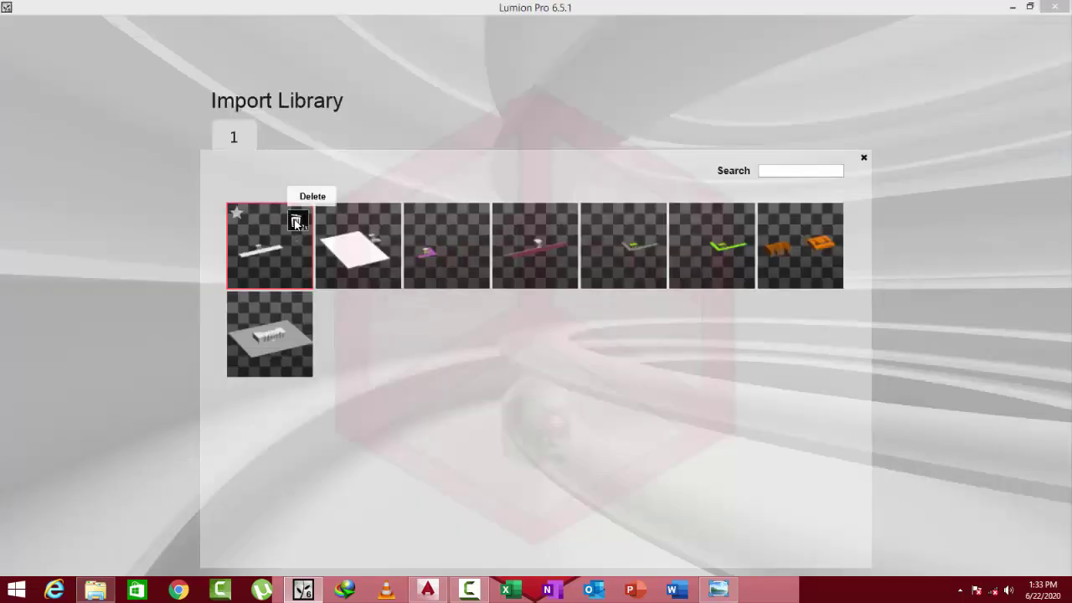
pyautogui.click(295, 221)
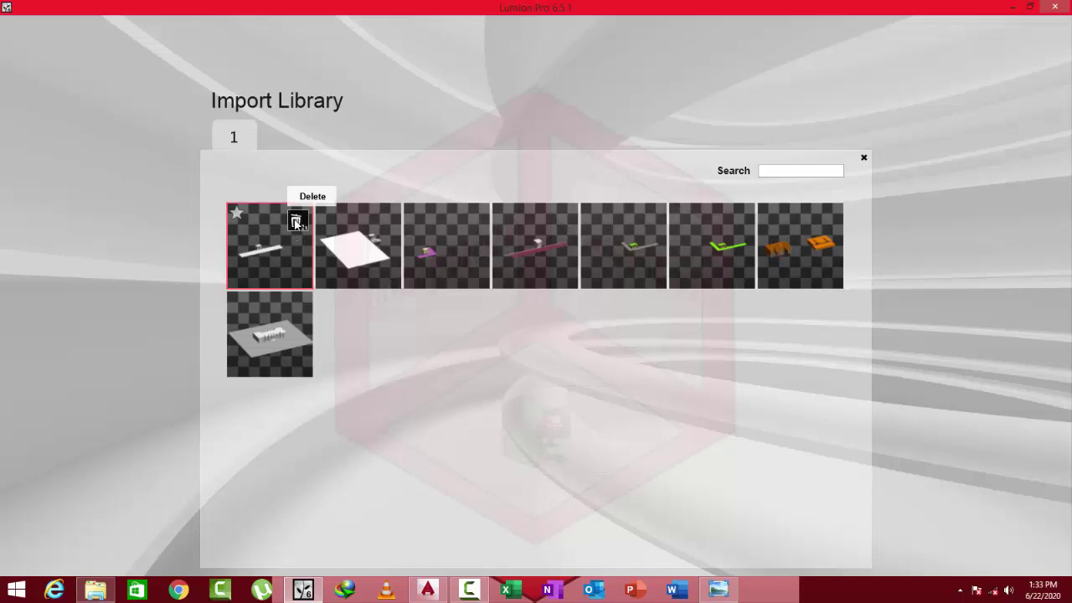
pyautogui.click(294, 221)
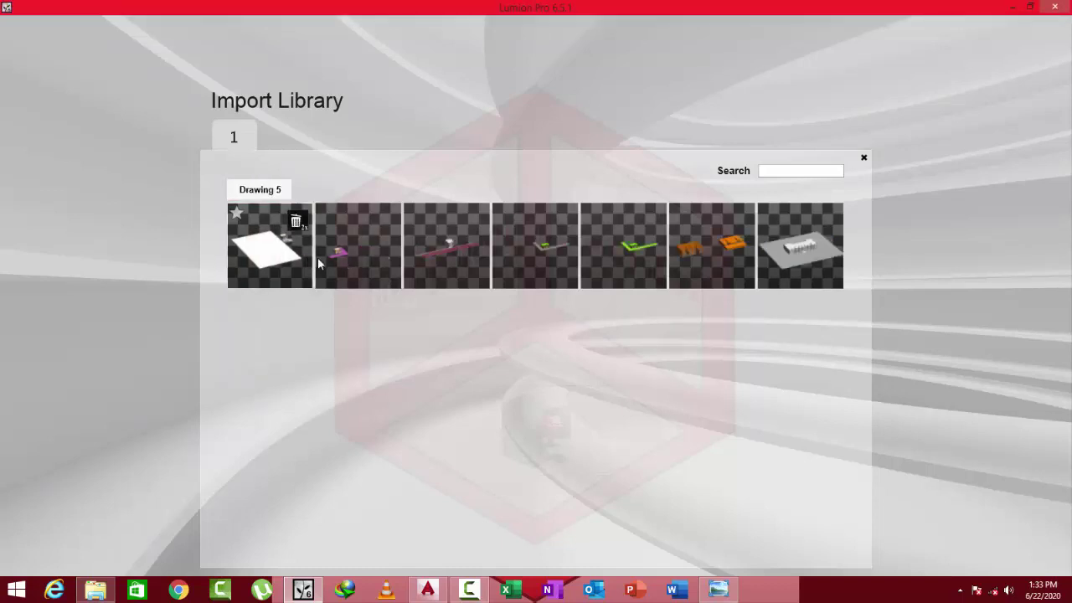
pyautogui.click(864, 159)
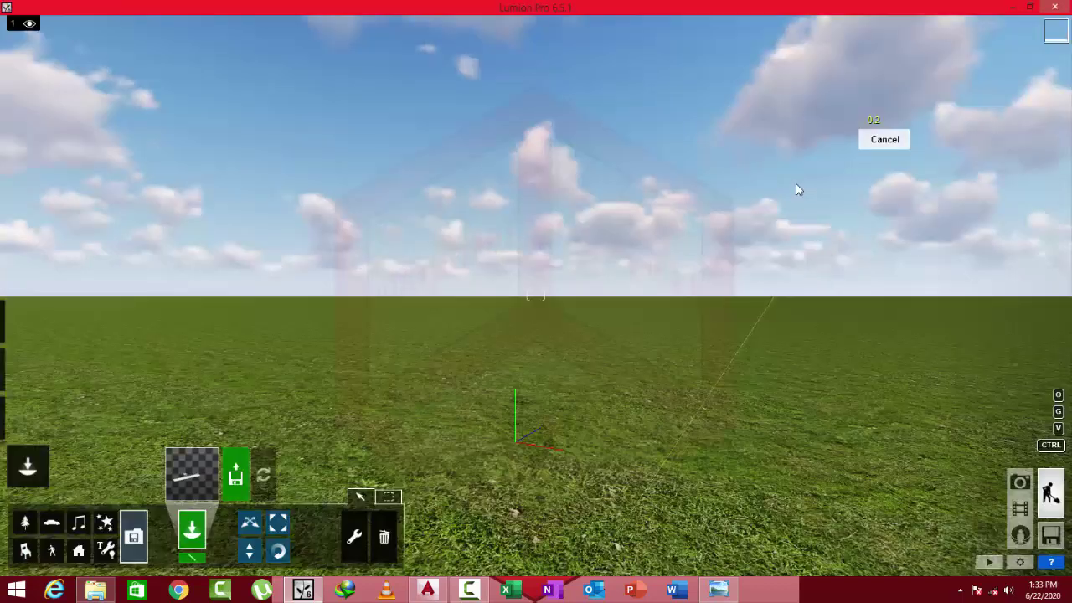
# - Import Drawing 6.dwg as a new model in the scene
pyautogui.click(238, 477)
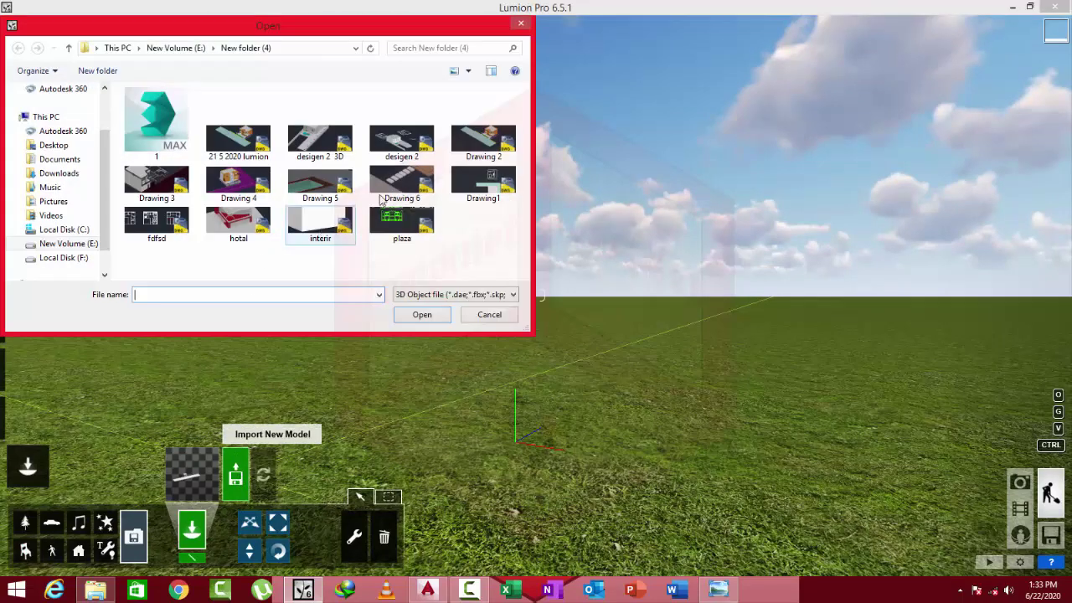
pyautogui.doubleClick(410, 184)
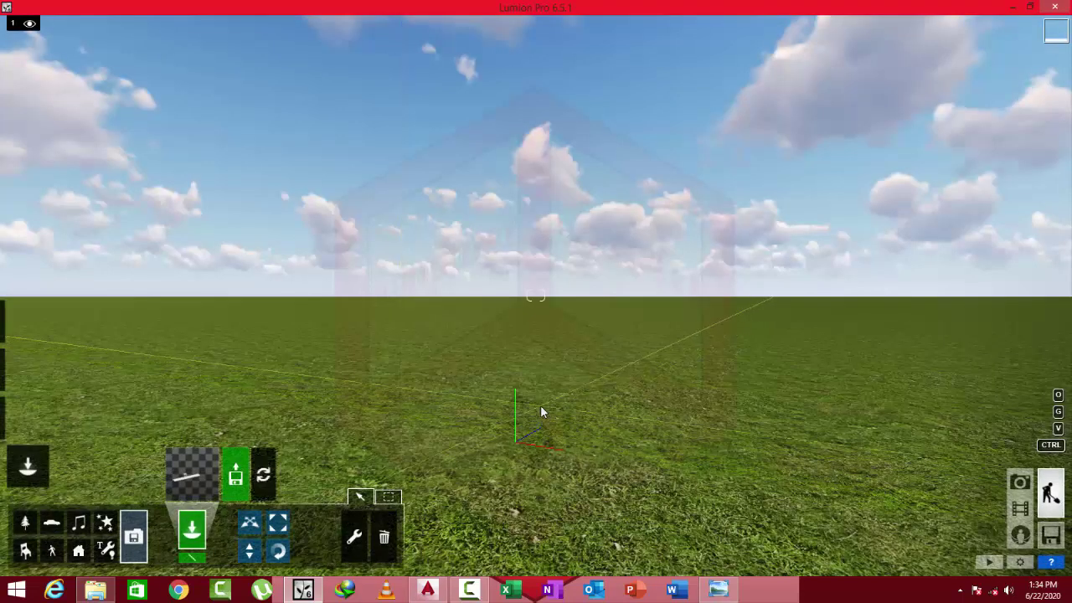
# - Fly the camera toward the house and compare it with the rendered reference image
pyautogui.moveTo(596, 405); pyautogui.dragTo(597, 397, button='right')
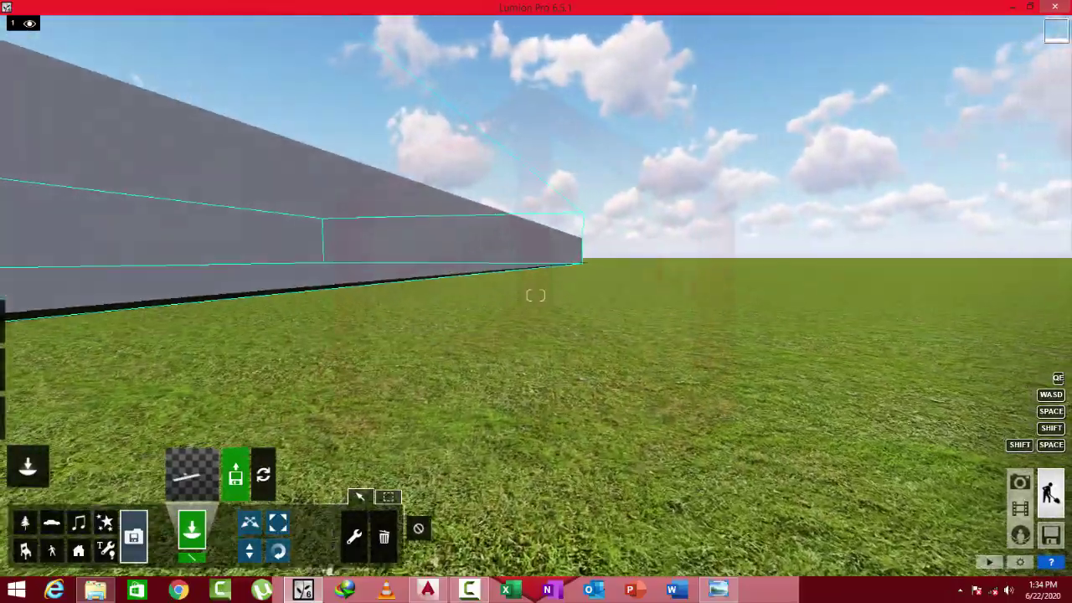
pyautogui.moveTo(536, 295); pyautogui.dragTo(536, 295, button='right')
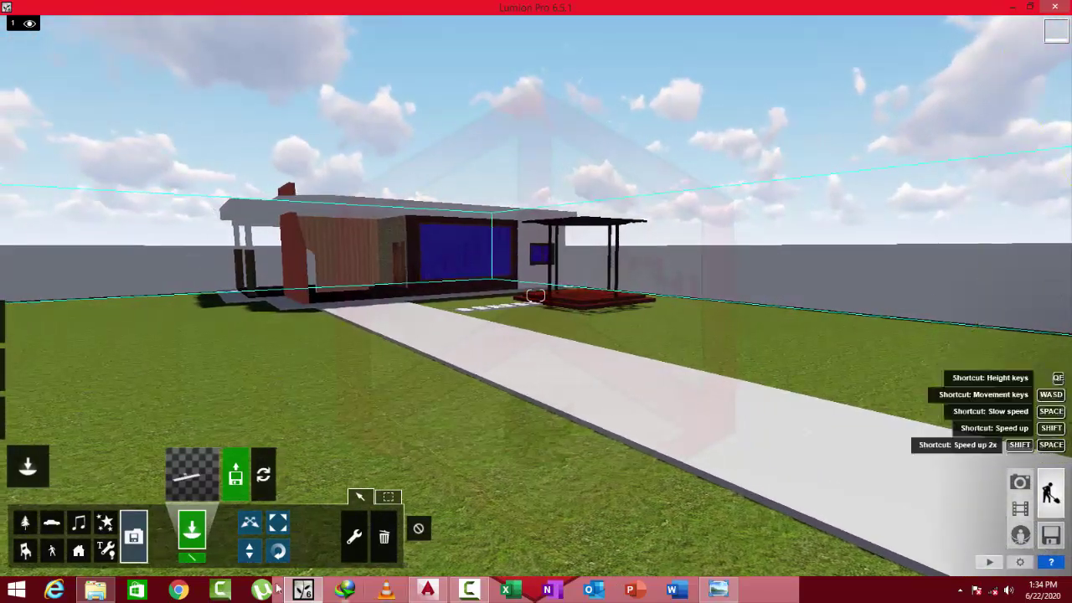
pyautogui.click(719, 589)
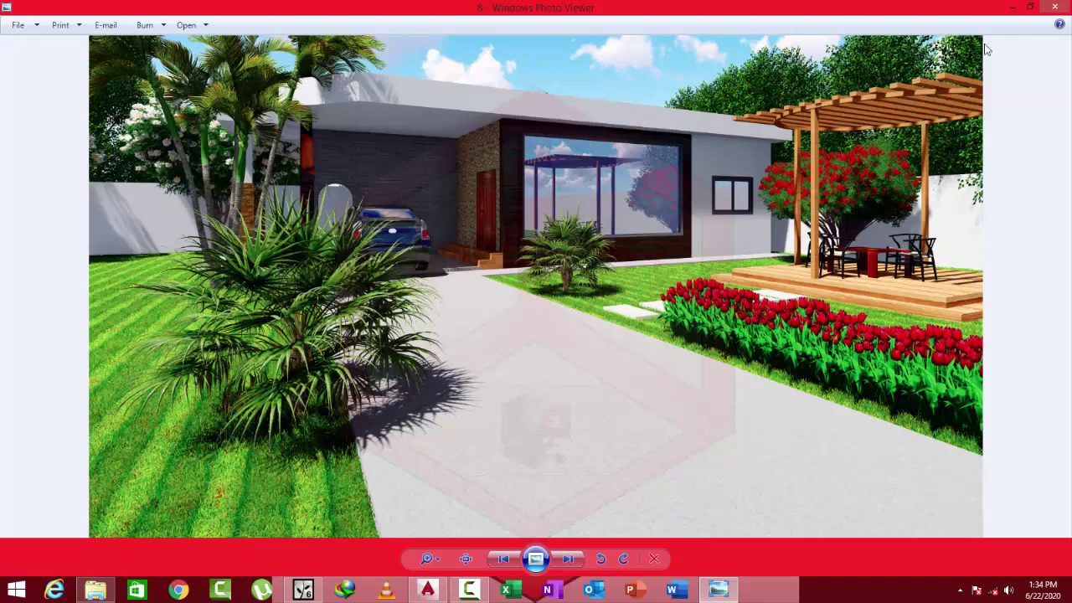
pyautogui.click(1011, 7)
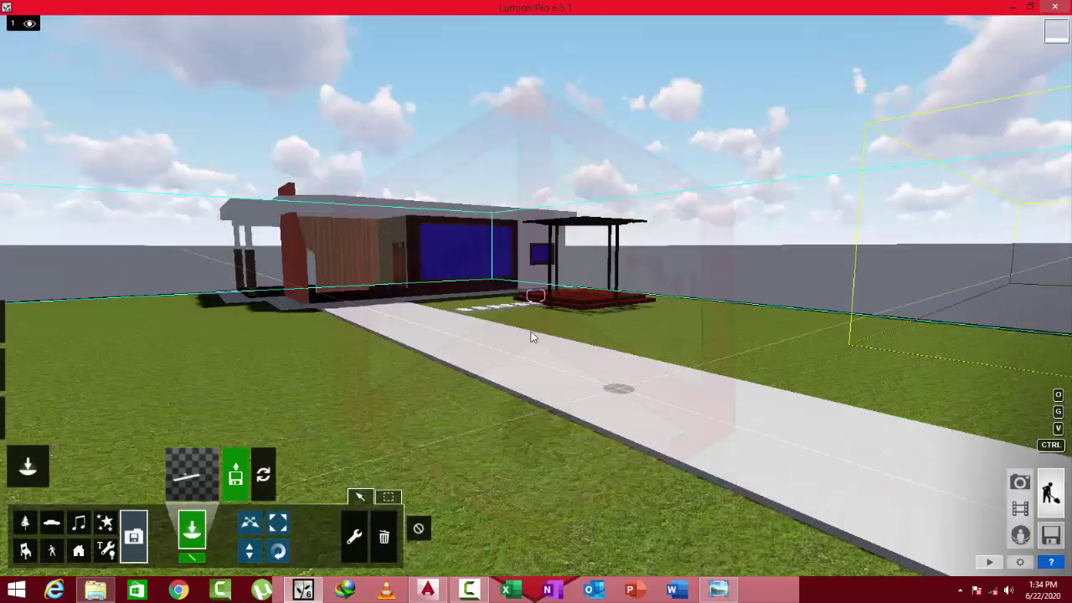
# - Fly the camera close to the pergola deck and stepping stones beside the blue window wall
pyautogui.moveTo(531, 335); pyautogui.dragTo(535, 294, button='right')
pyautogui.press('w')
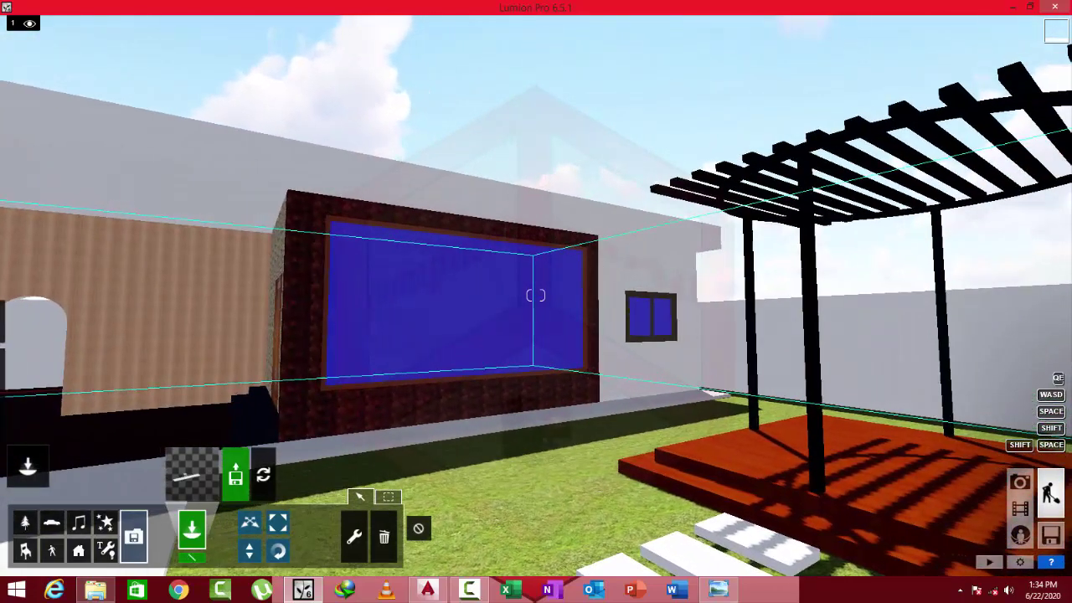
pyautogui.press('s')
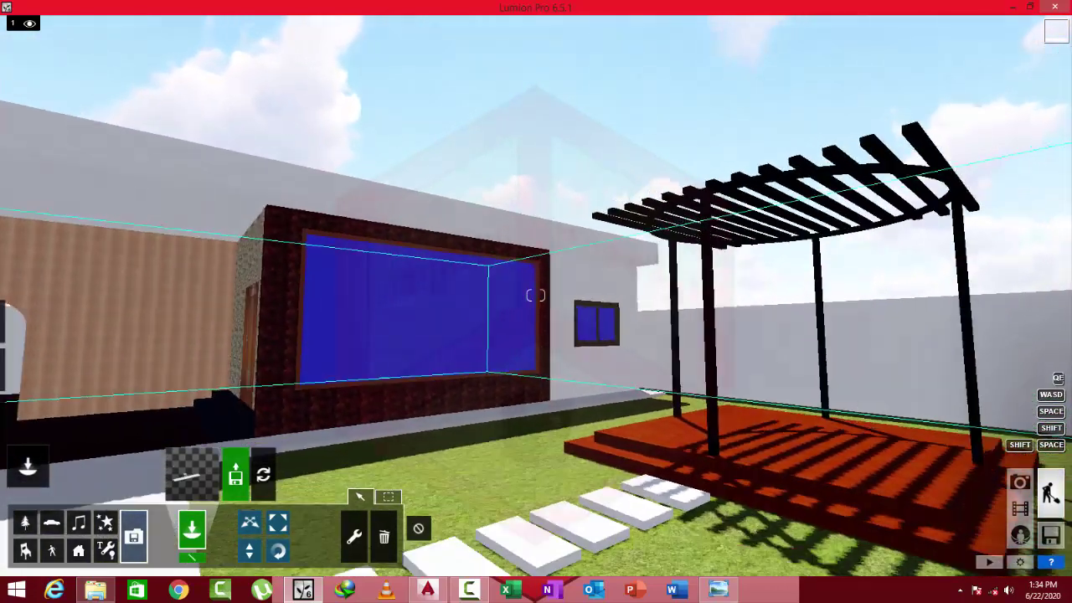
pyautogui.moveTo(535, 294); pyautogui.dragTo(486, 341, button='right')
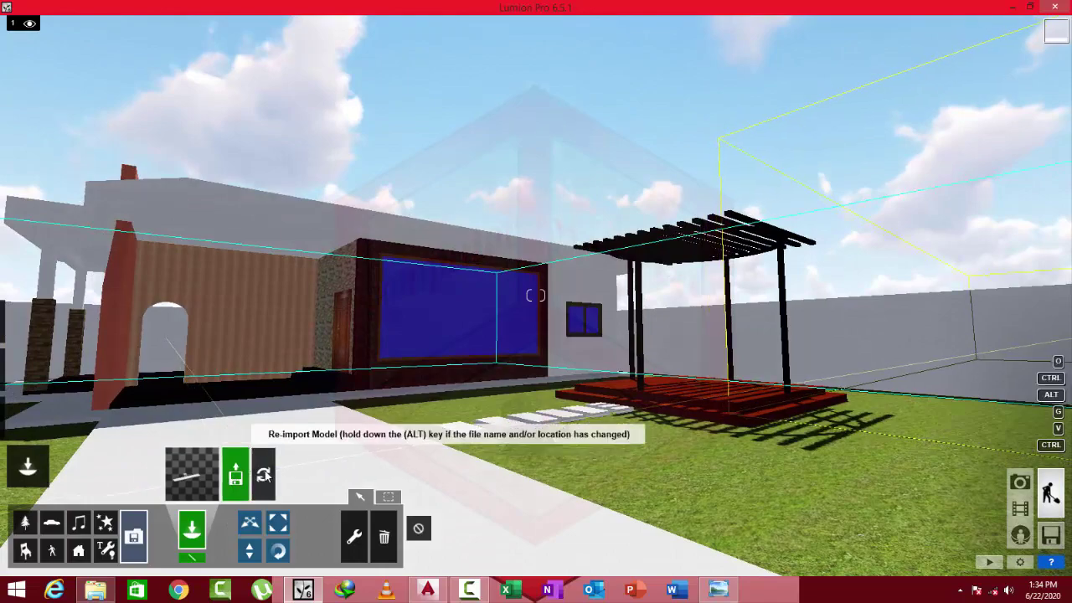
pyautogui.moveTo(685, 381); pyautogui.dragTo(684, 381, button='right')
pyautogui.press('w')
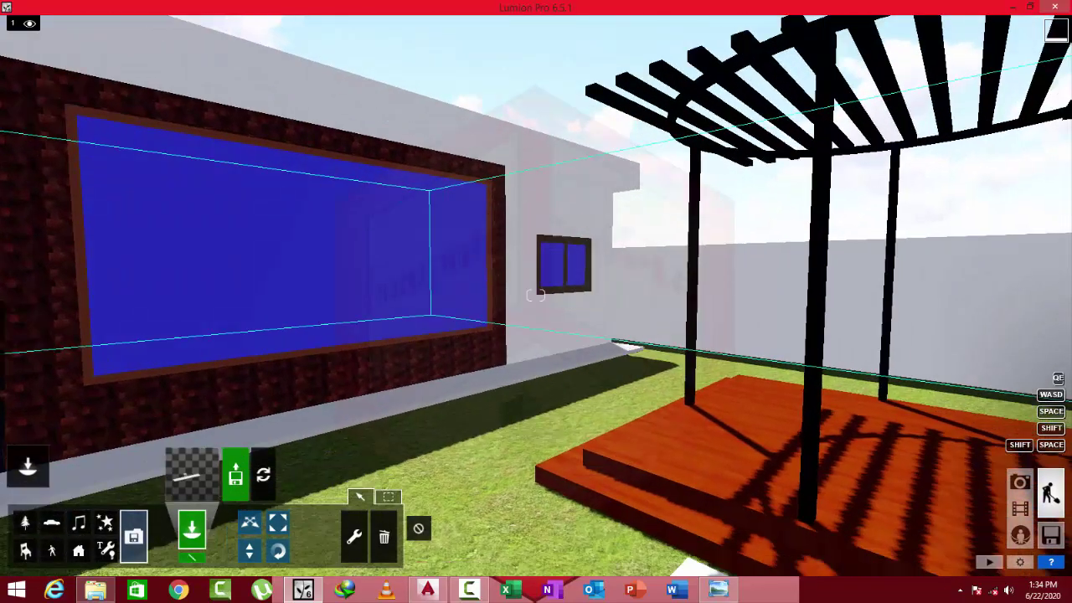
pyautogui.moveTo(536, 295); pyautogui.dragTo(536, 294, button='right')
pyautogui.press('s')
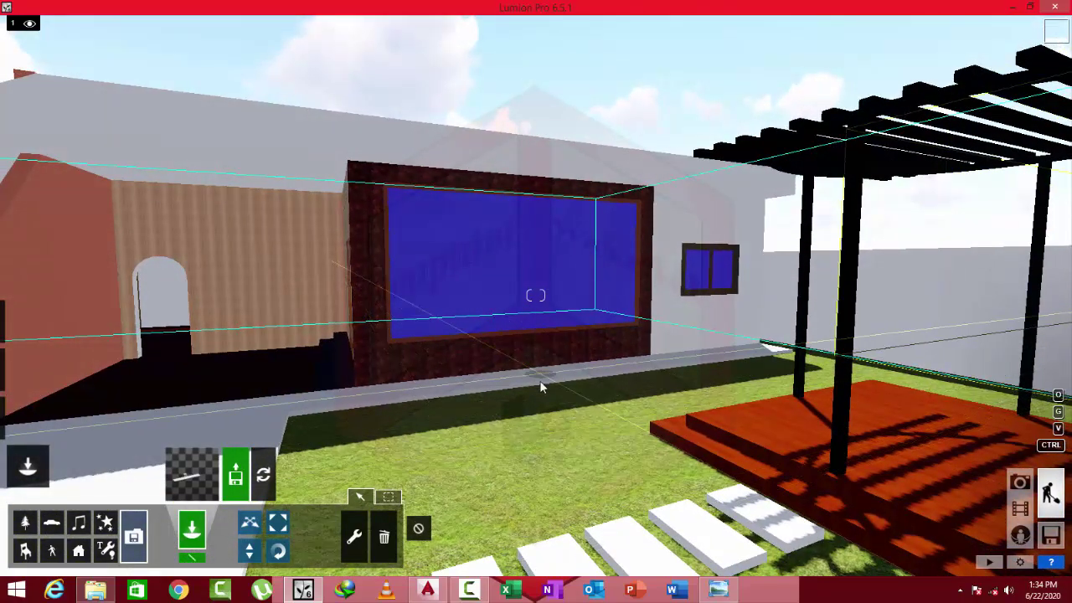
# - Switch to the AutoCAD drawing and zoom in on the pergola's stepping stones
pyautogui.click(428, 591)
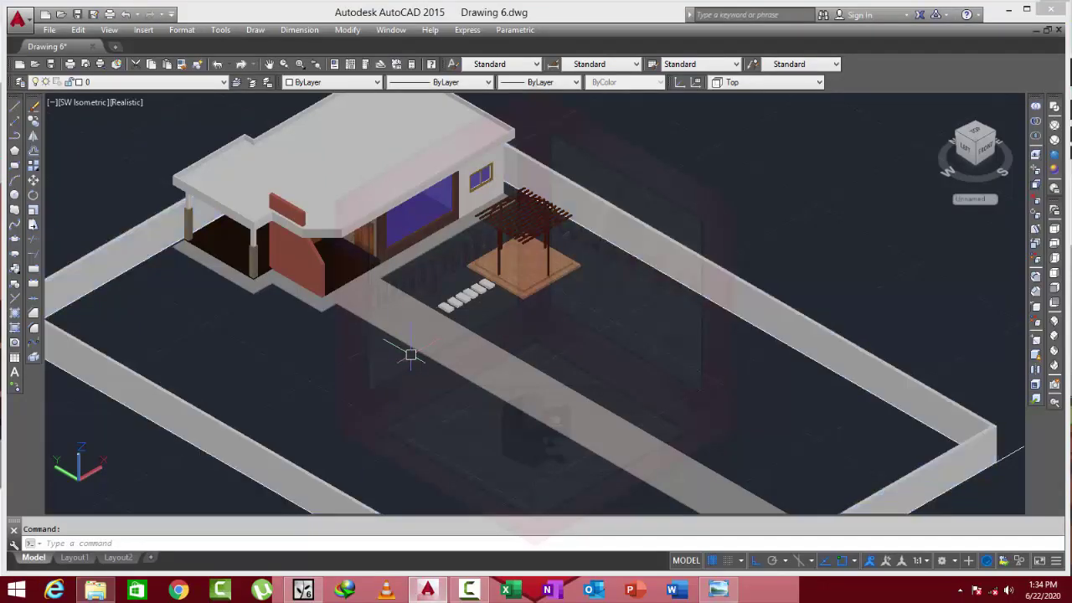
pyautogui.scroll(3, 427, 310)
pyautogui.scroll(-4, 483, 311)
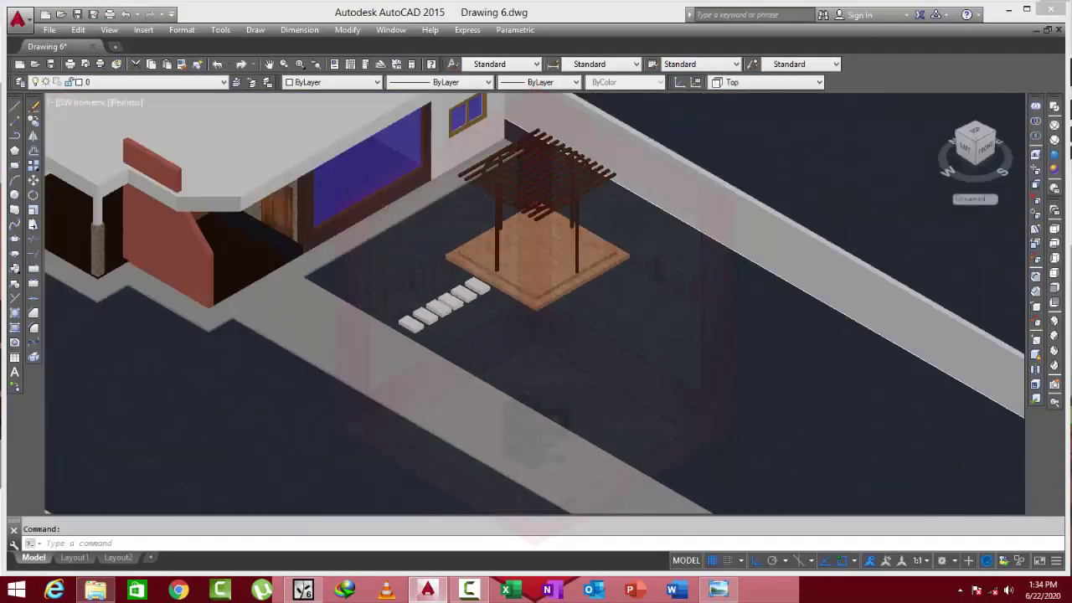
pyautogui.moveTo(539, 374); pyautogui.dragTo(509, 399, button='middle')
pyautogui.scroll(1, 510, 399)
pyautogui.scroll(5, 490, 282)
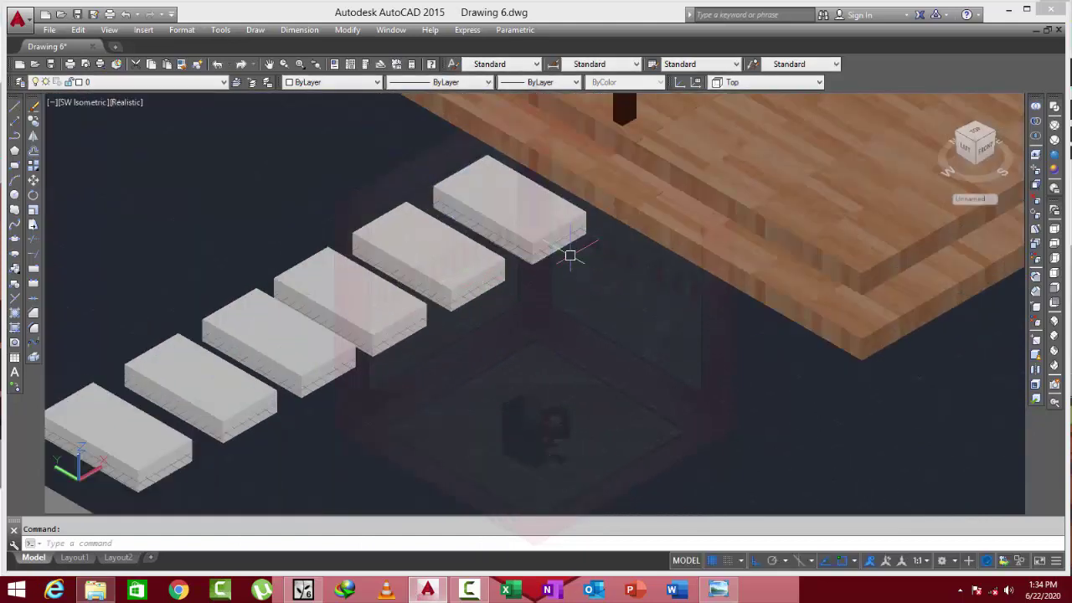
# - Erase the five stepping-stone blocks and the white block, then save the drawing
pyautogui.moveTo(569, 255); pyautogui.dragTo(143, 421)
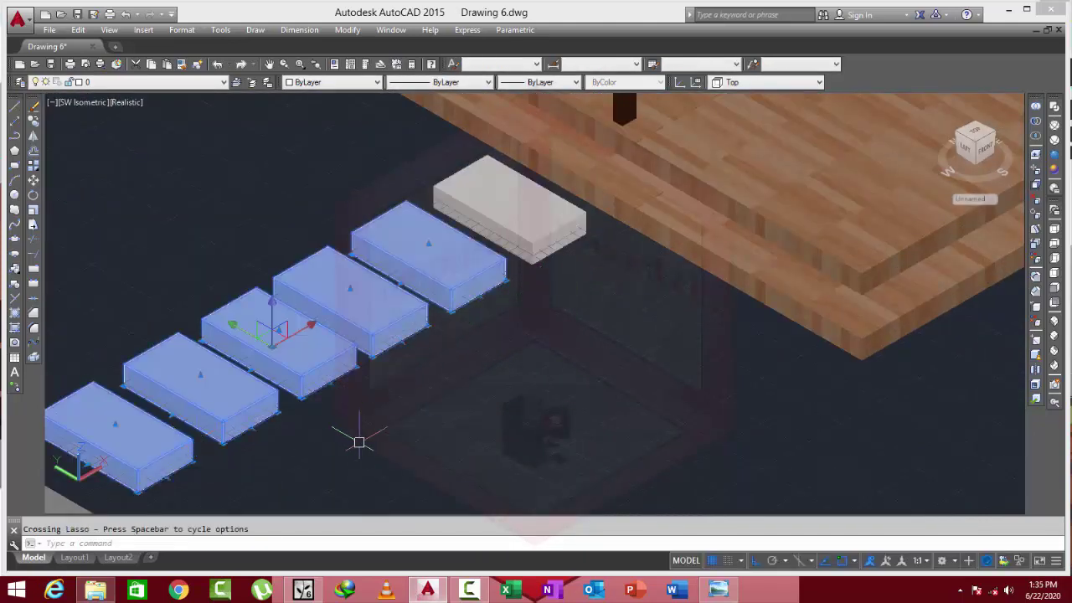
pyautogui.press('Delete')
pyautogui.click(534, 244)
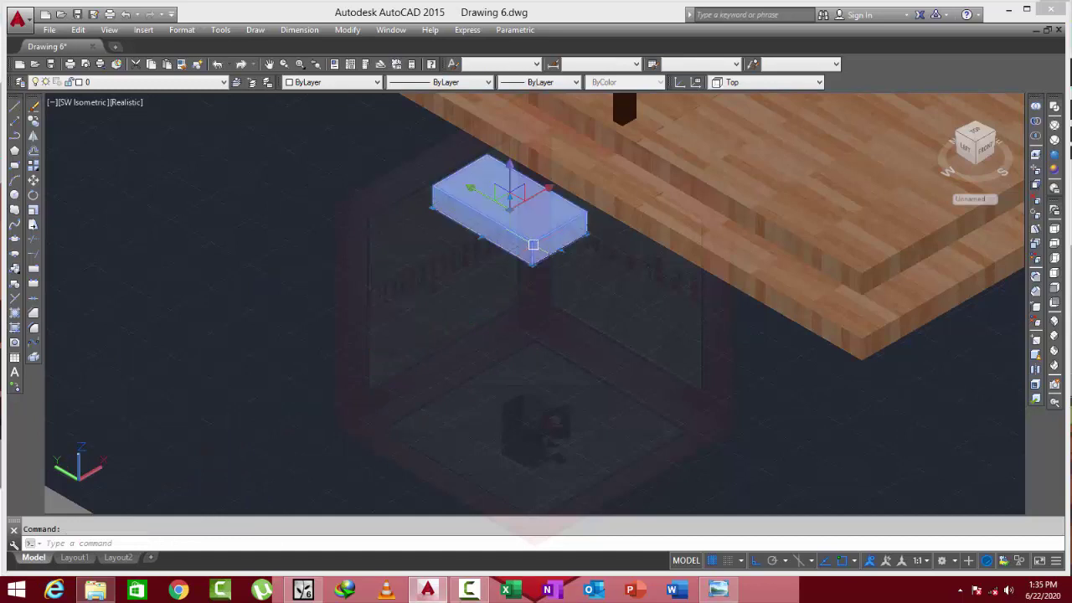
pyautogui.press('Delete')
pyautogui.scroll(-2, 505, 303)
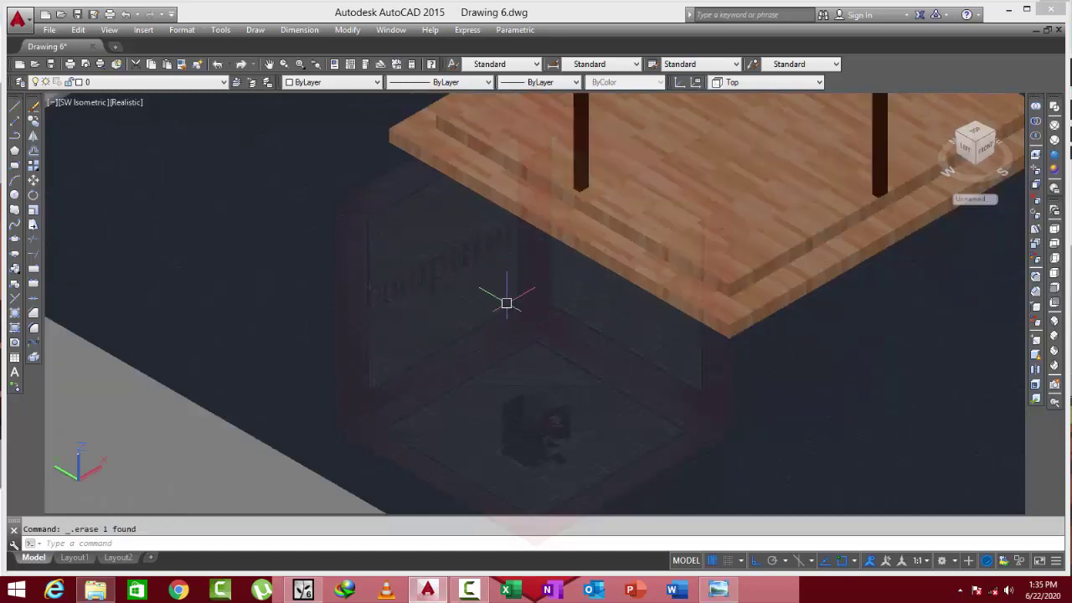
pyautogui.hotkey('ctrl', 's')
# - Back in Lumion, re-import the updated house model without the stepping stones
pyautogui.click(1011, 8)
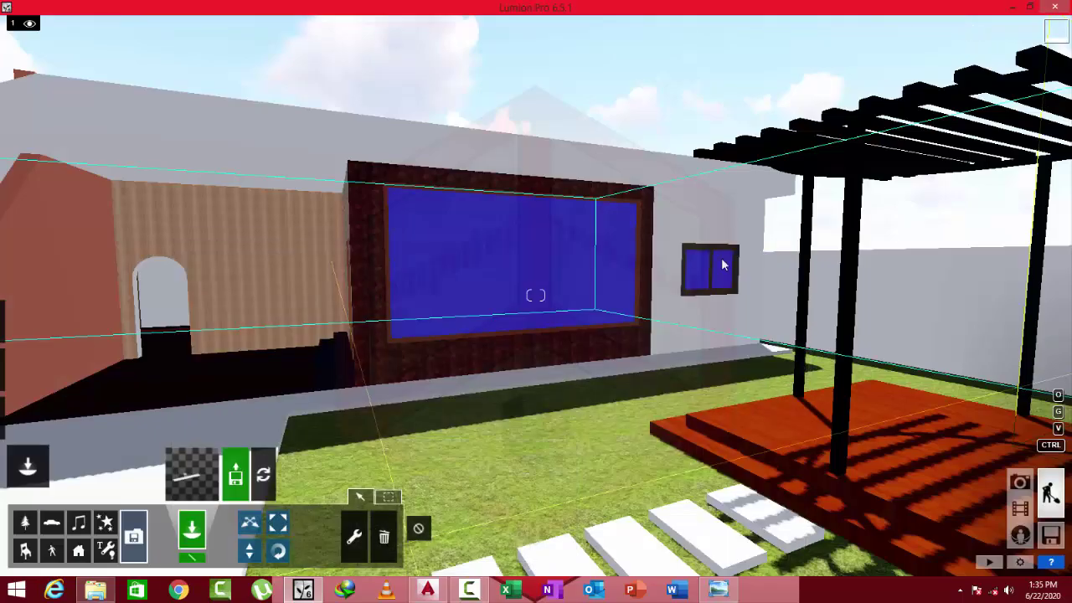
pyautogui.scroll(-3, 655, 375)
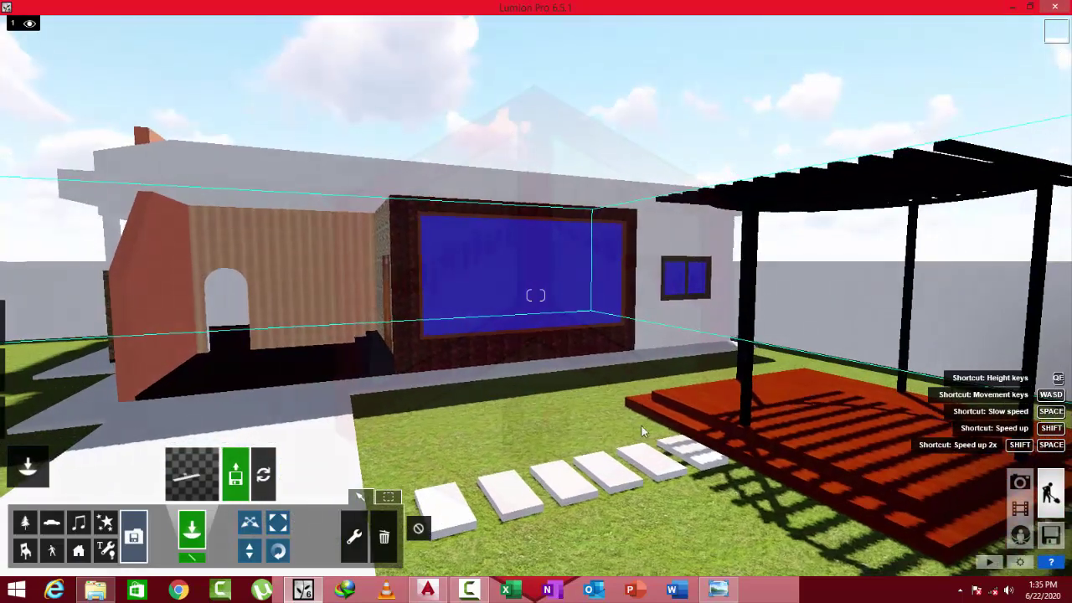
pyautogui.click(264, 476)
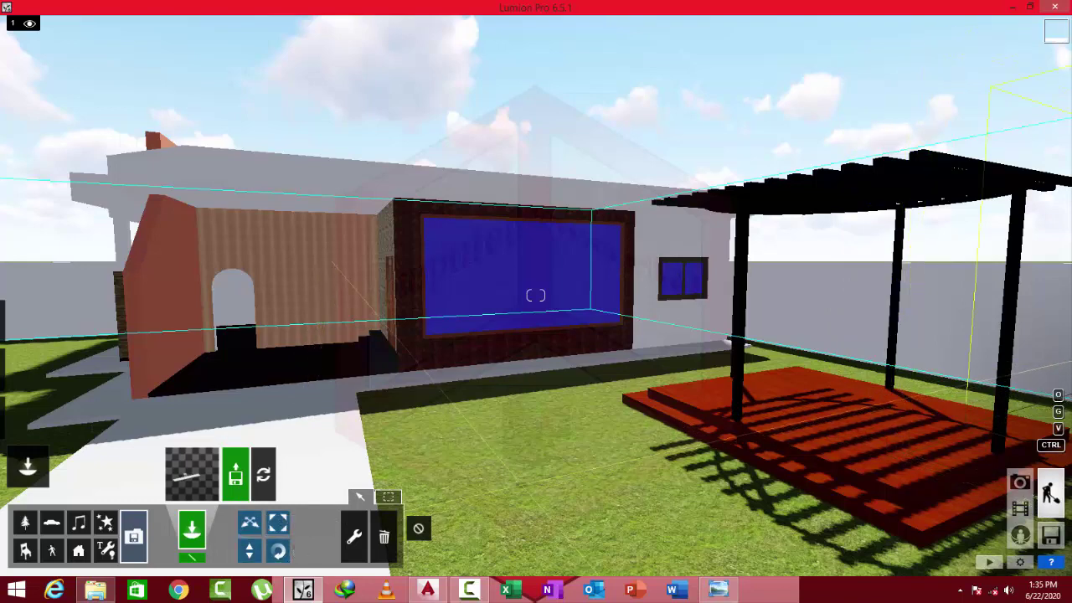
# - Open the Indoor objects library
pyautogui.moveTo(279, 553)
pyautogui.mouseDown(button='right')
pyautogui.moveTo(243, 536)
pyautogui.moveTo(173, 439)
pyautogui.mouseUp(button='right')
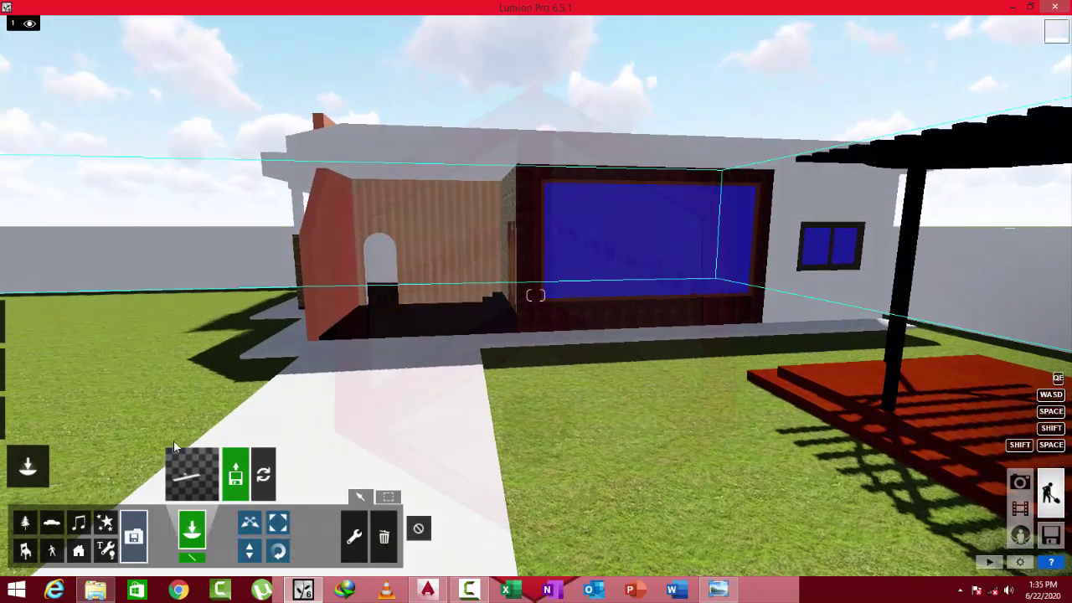
pyautogui.click(26, 551)
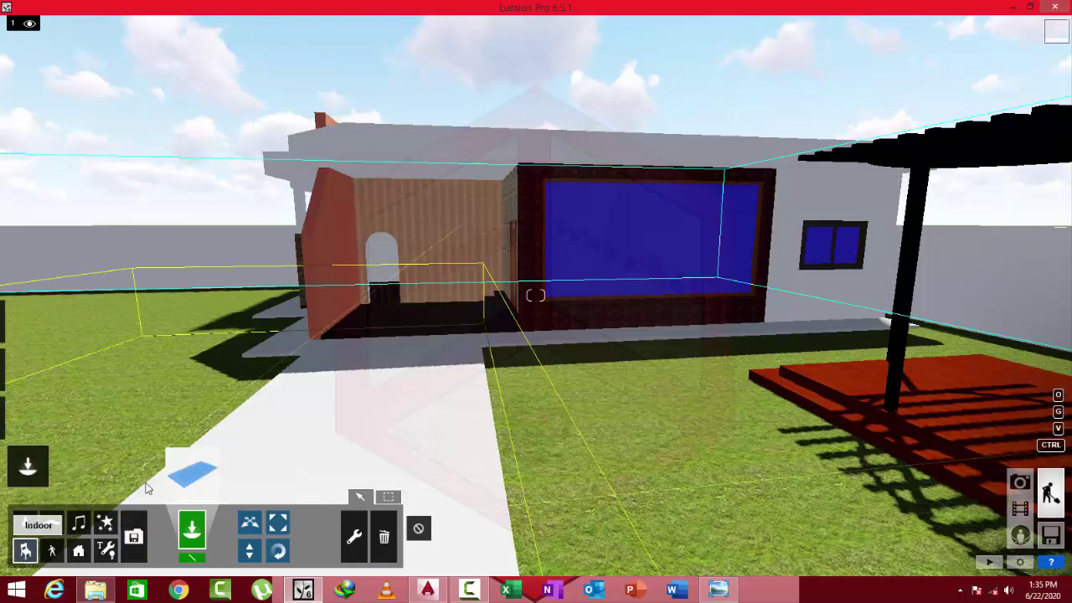
pyautogui.click(192, 476)
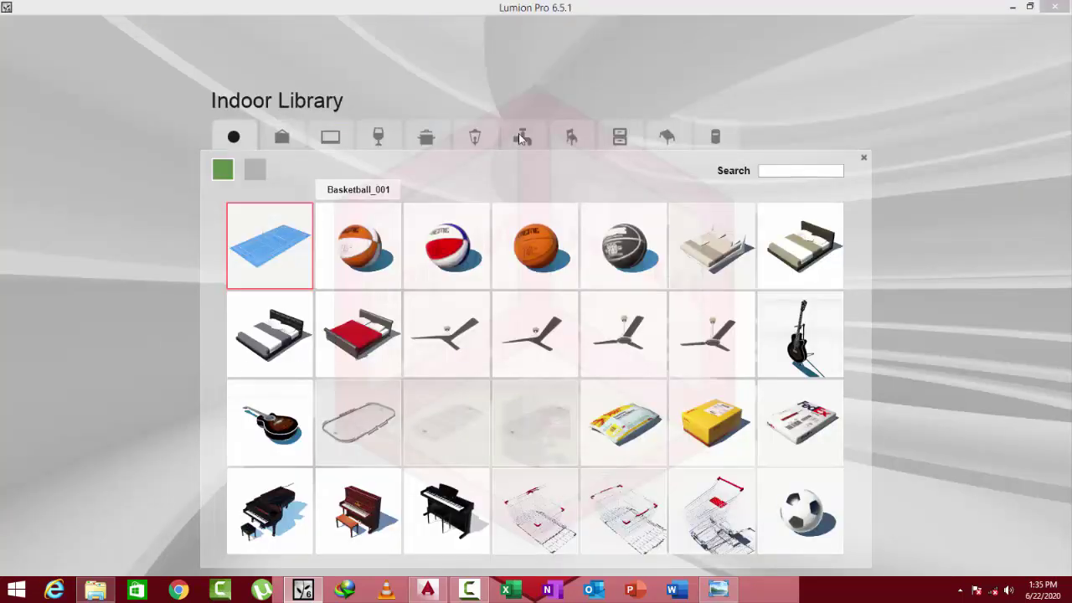
# - Place a Chair_015 from the Seating category on the grass
pyautogui.click(574, 140)
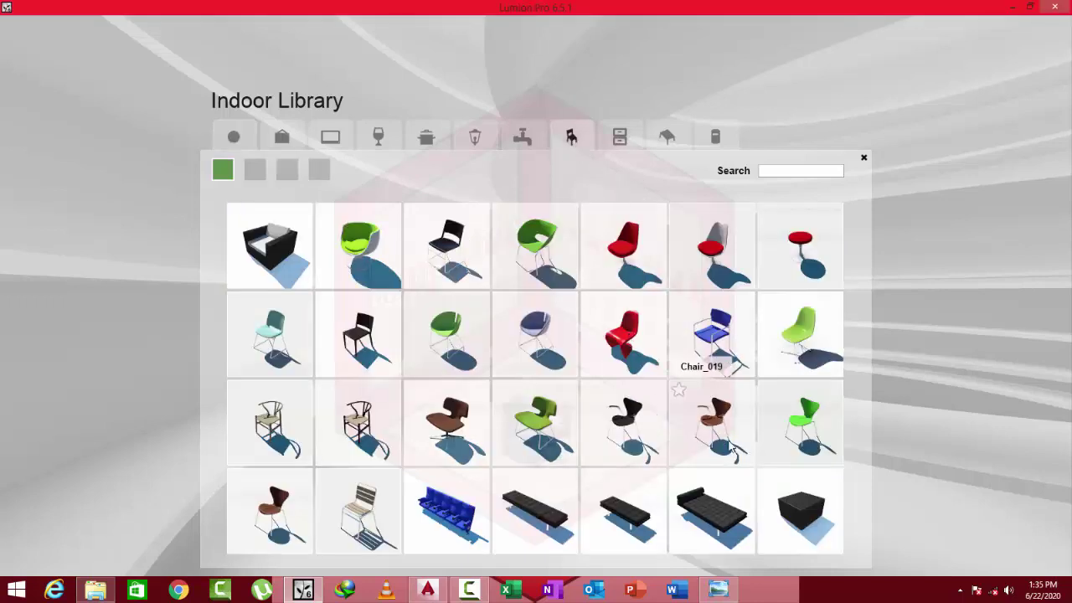
pyautogui.click(525, 449)
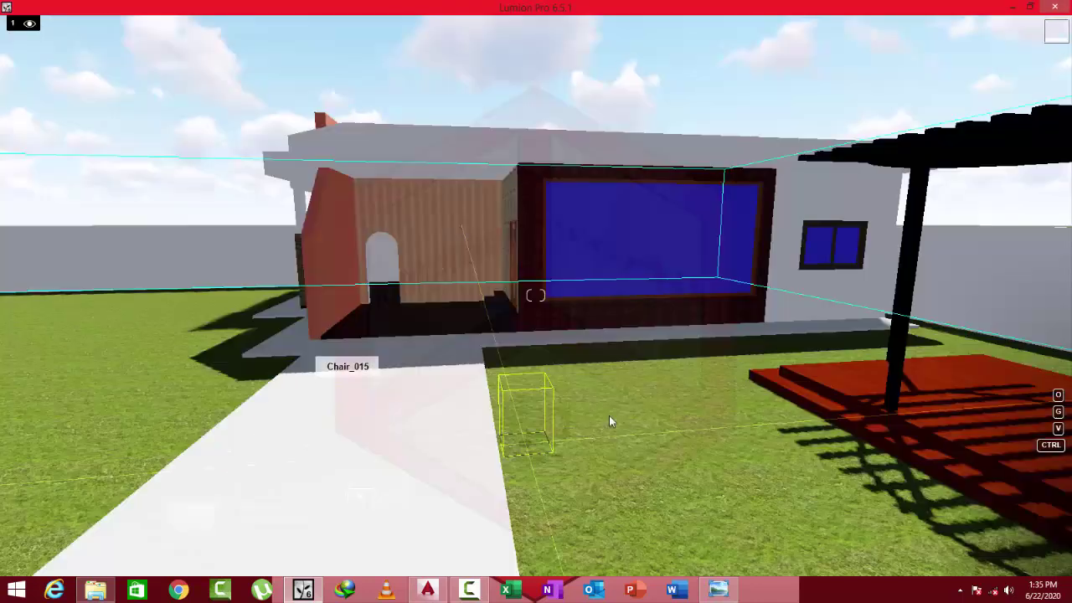
pyautogui.press('s')
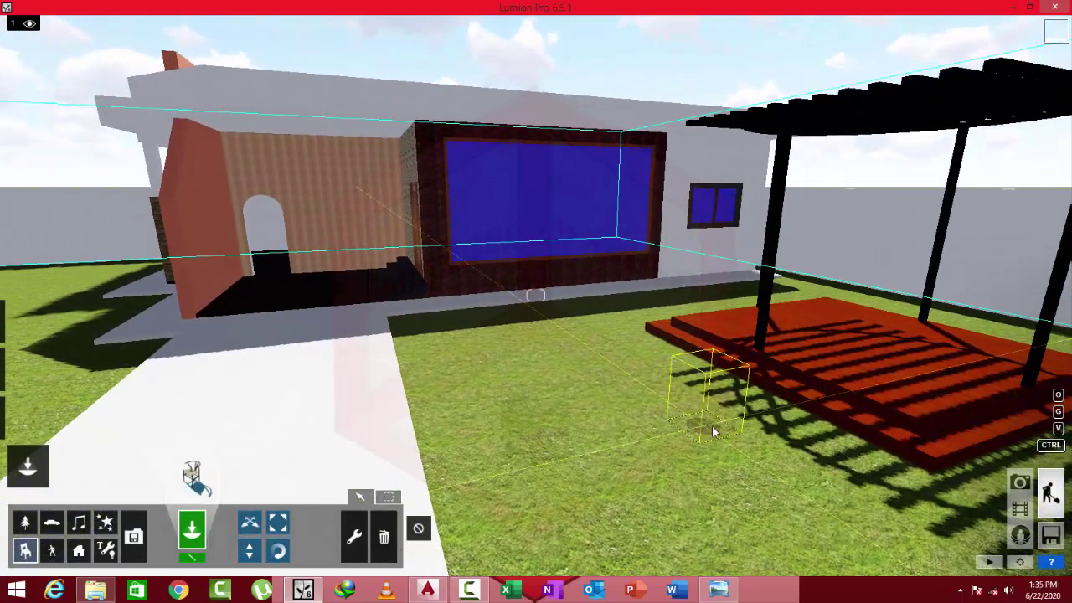
pyautogui.click(710, 429)
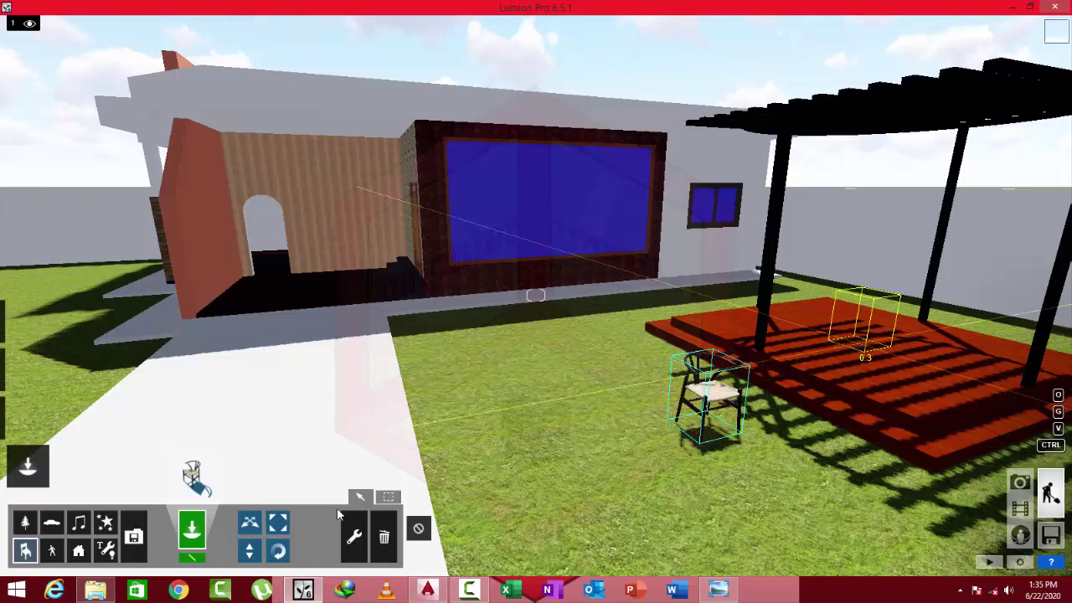
# - Move the chair onto the pergola's wooden deck
pyautogui.click(248, 523)
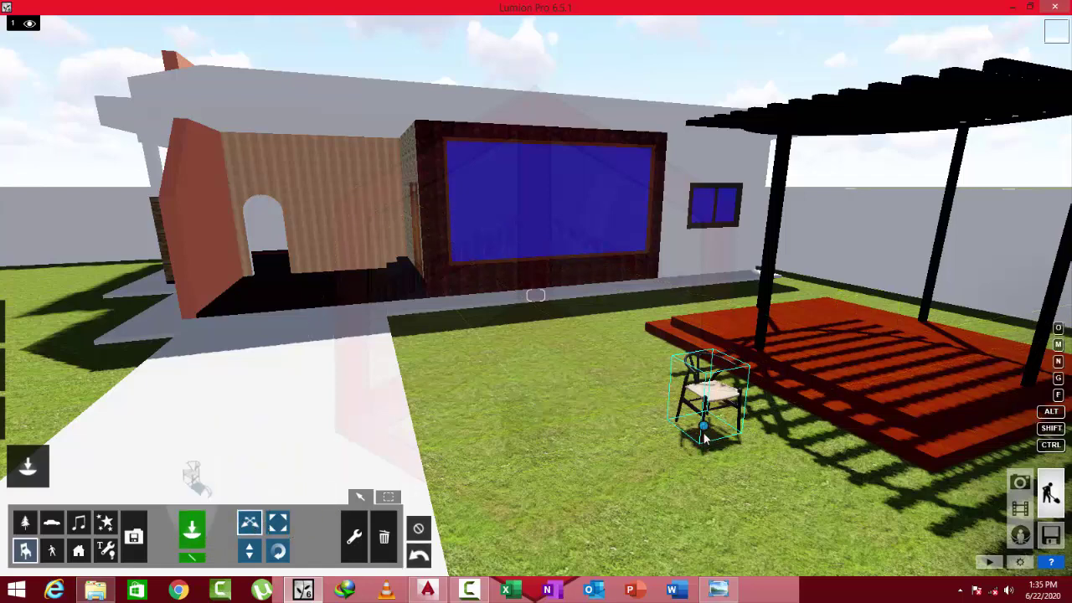
pyautogui.moveTo(703, 427); pyautogui.dragTo(860, 339)
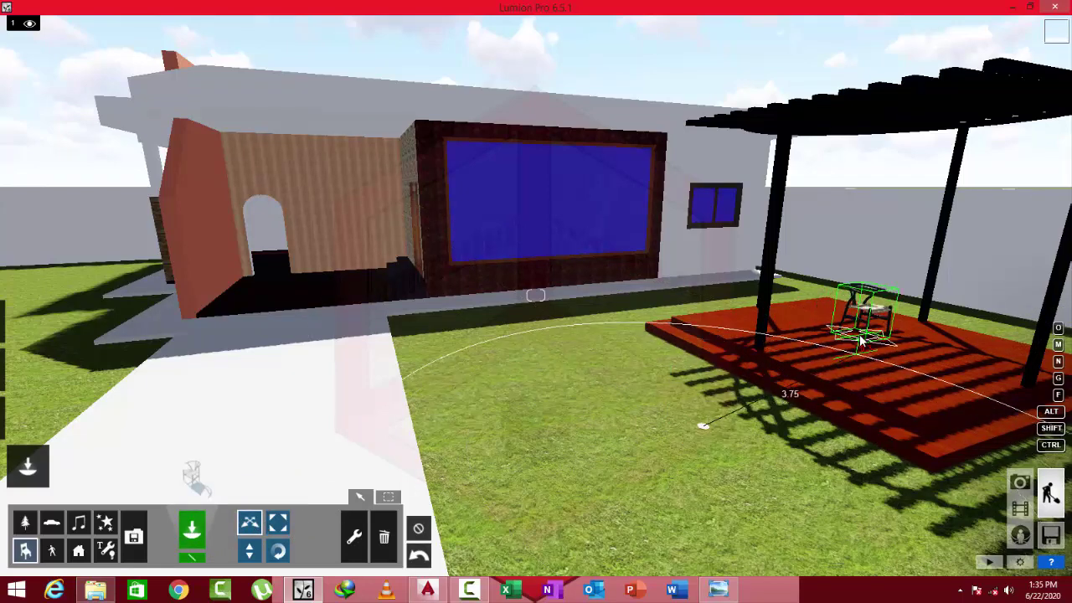
pyautogui.moveTo(860, 339); pyautogui.dragTo(963, 334, button='right')
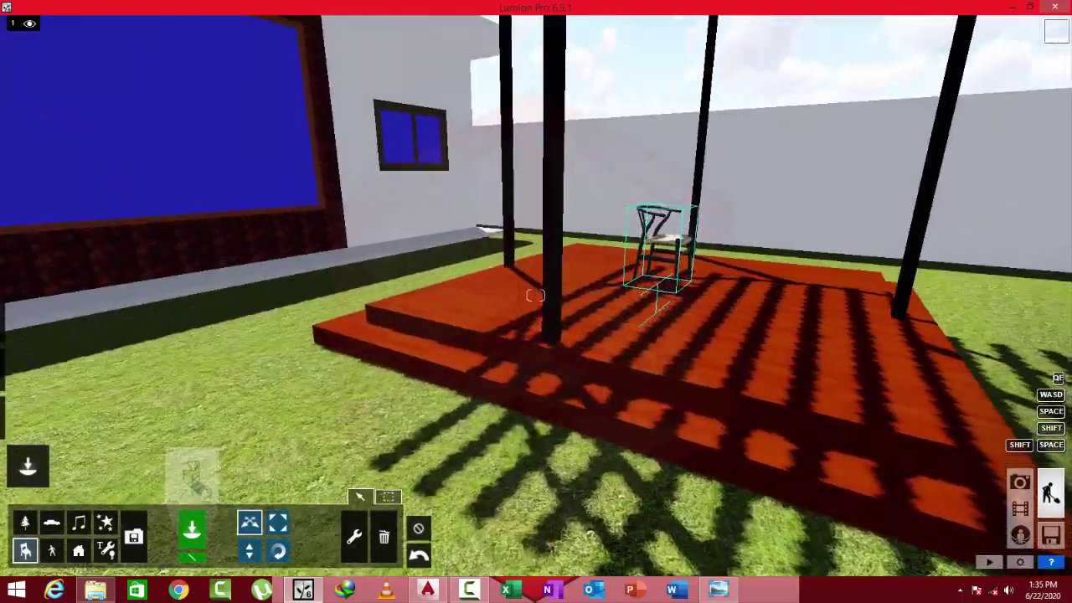
pyautogui.moveTo(535, 295); pyautogui.dragTo(535, 295, button='right')
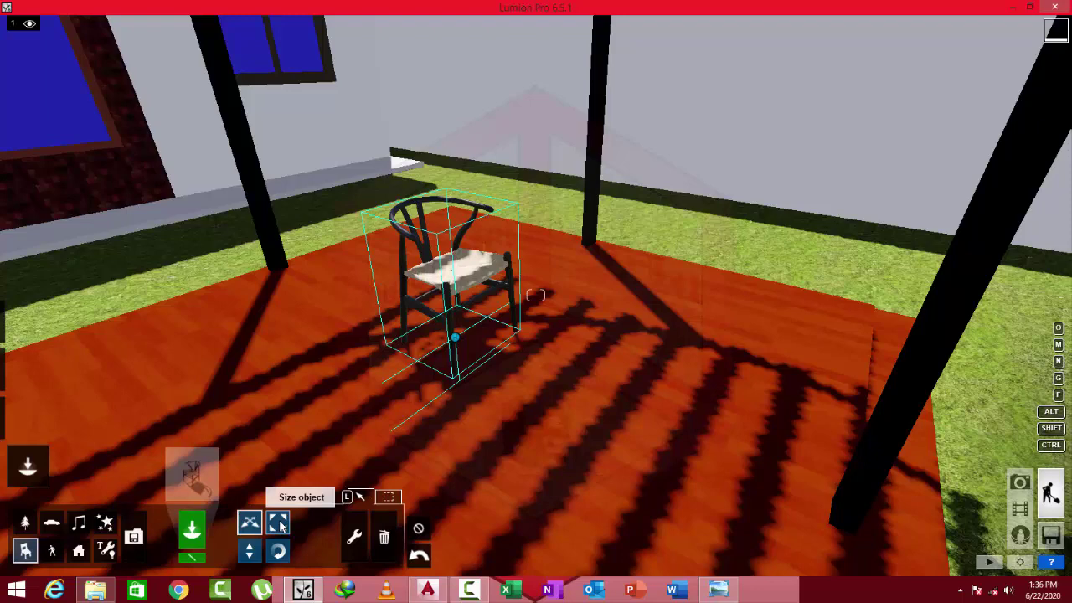
# - Enlarge the chair and rotate it to a new heading
pyautogui.click(280, 525)
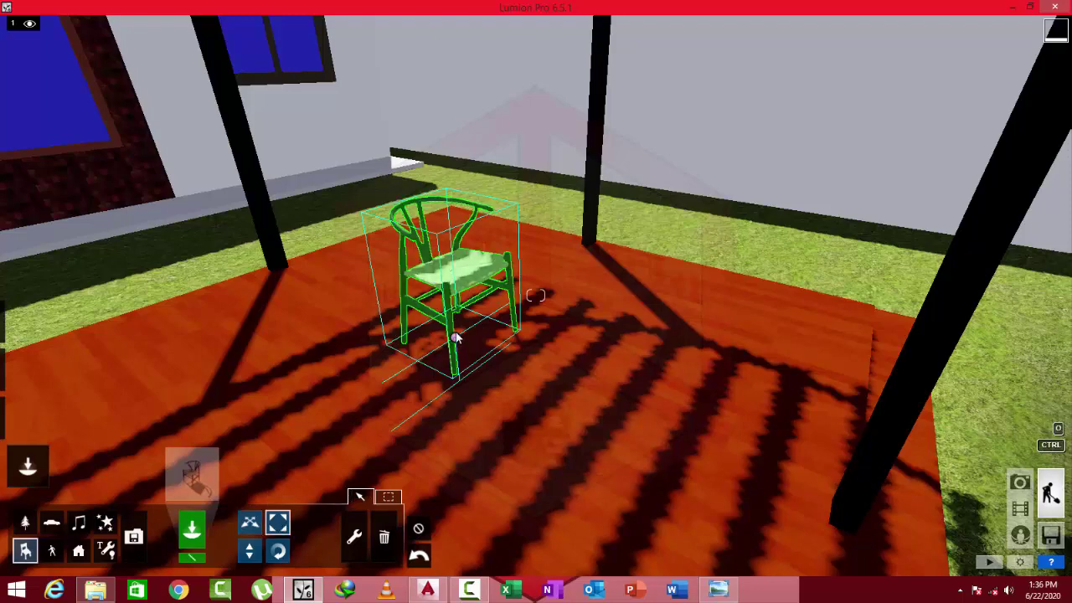
pyautogui.moveTo(456, 339)
pyautogui.mouseDown()
pyautogui.moveTo(458, 311)
pyautogui.moveTo(466, 346)
pyautogui.mouseUp()
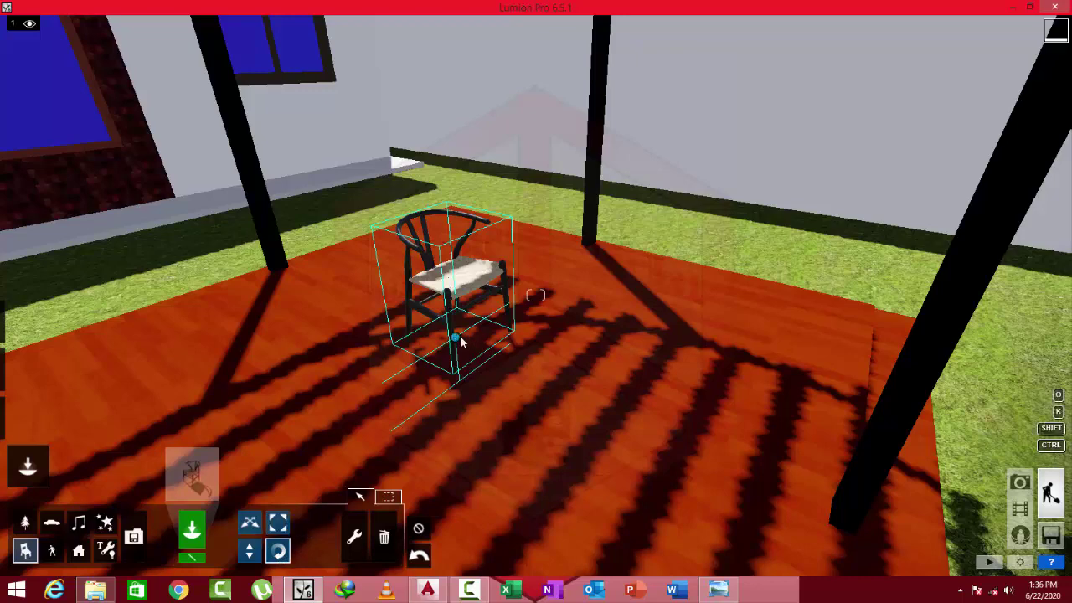
pyautogui.moveTo(455, 337)
pyautogui.moveTo(455, 338)
pyautogui.mouseDown()
pyautogui.moveTo(520, 293)
pyautogui.moveTo(427, 403)
pyautogui.moveTo(367, 406)
pyautogui.mouseUp()
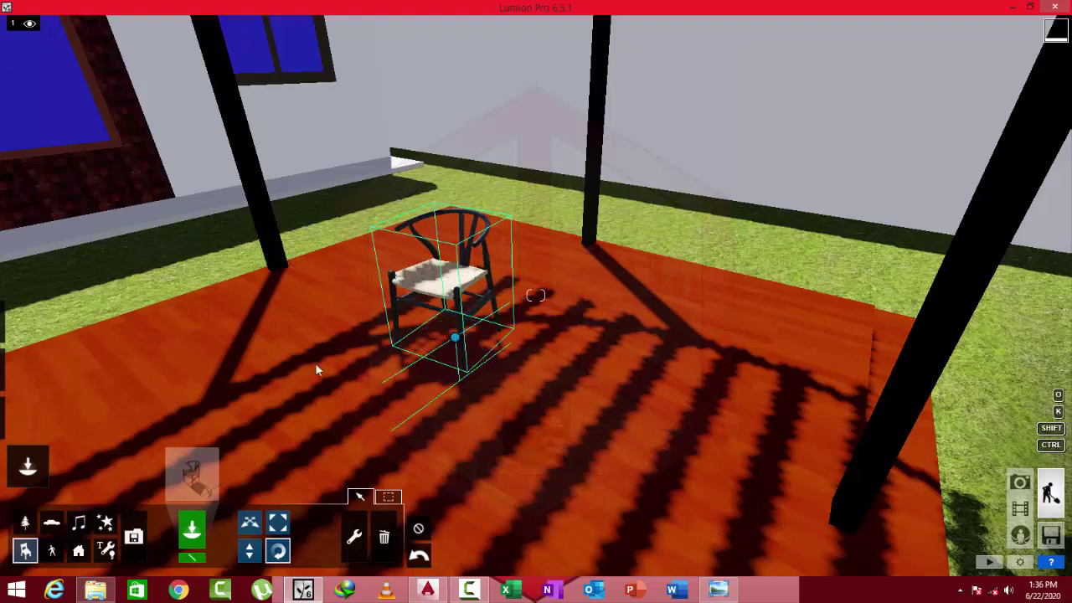
# - Raise the chair and then lower it slightly to adjust its height
pyautogui.click(249, 550)
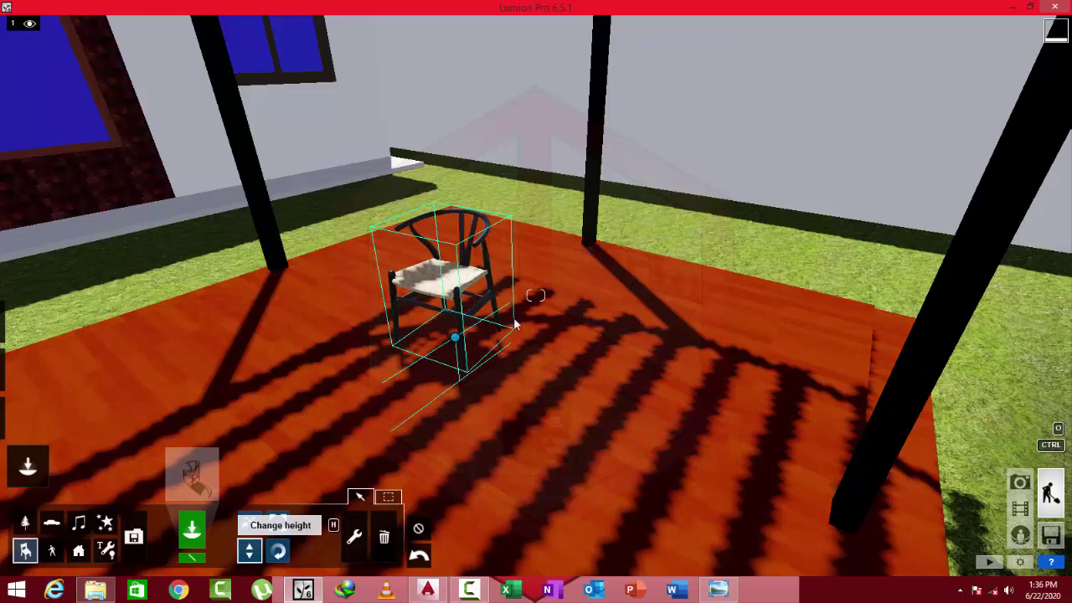
pyautogui.moveTo(455, 338)
pyautogui.mouseDown()
pyautogui.moveTo(459, 295)
pyautogui.moveTo(466, 311)
pyautogui.mouseUp()
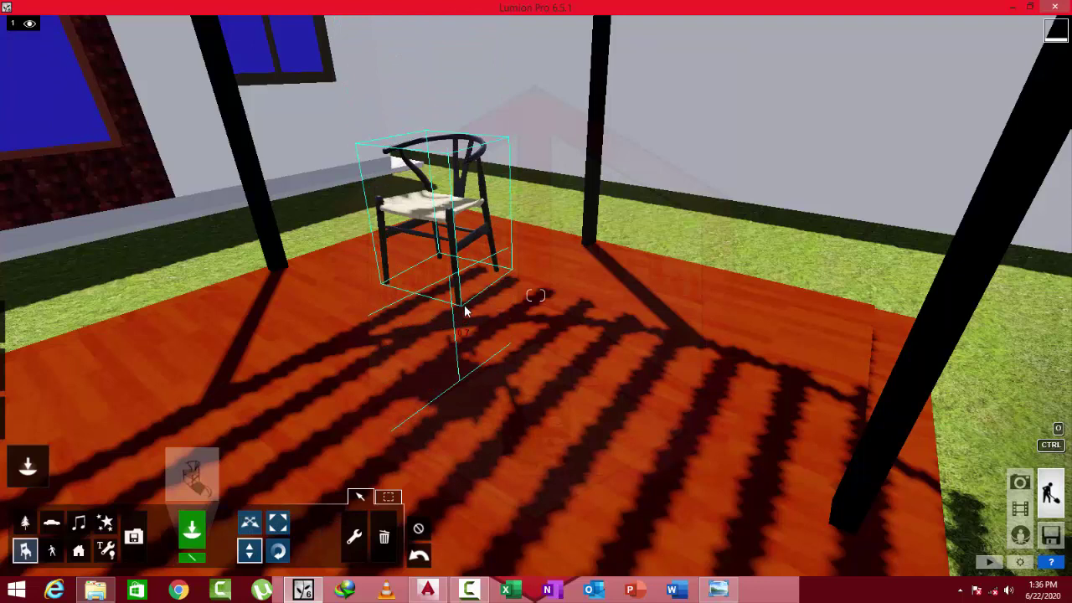
pyautogui.moveTo(466, 311); pyautogui.dragTo(468, 315)
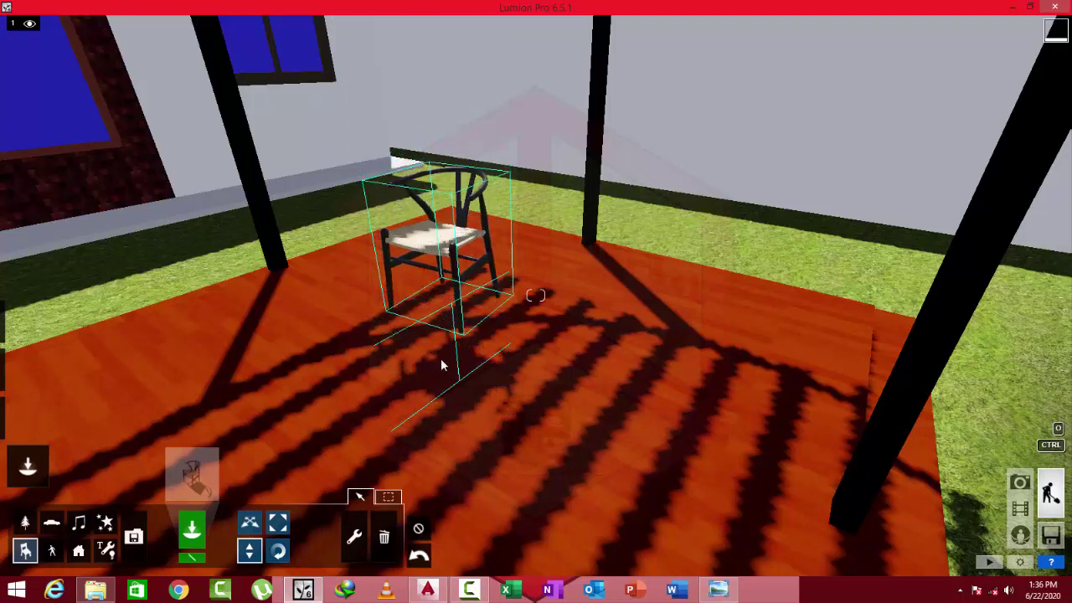